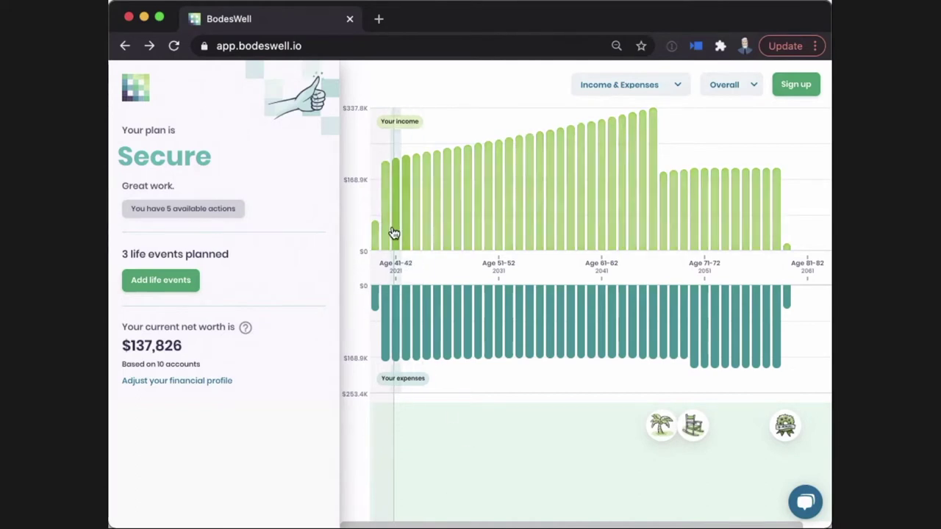
{"action": "mouse_move", "coordinate": [386, 234]}
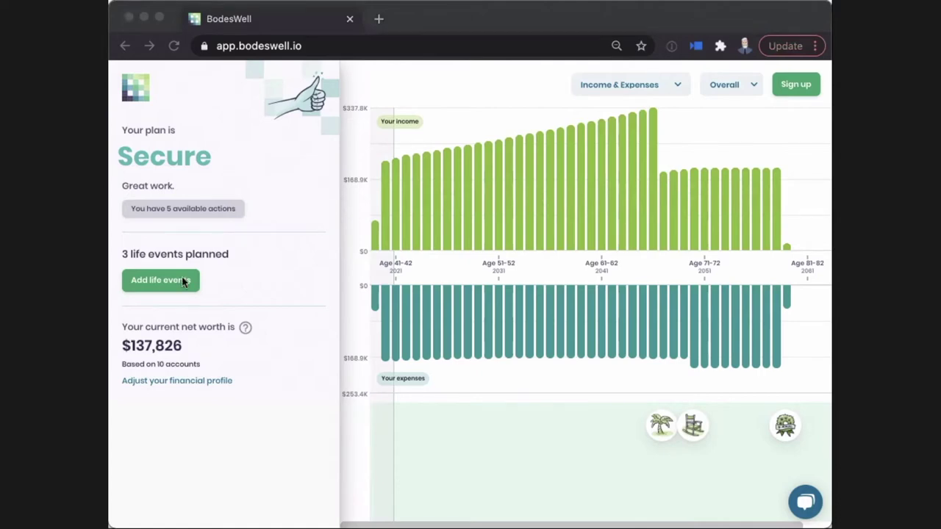
{"action": "left_click", "coordinate": [394, 216]}
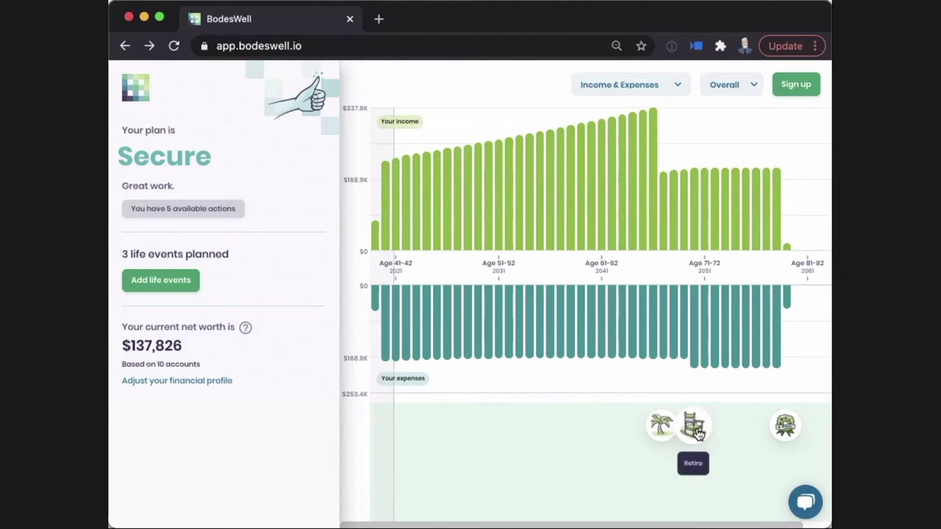
Step: Move the Retire event earlier on the timeline to around age 67–68, getting past the tour popup
{"action": "left_click_drag", "start_coordinate": [697, 434], "coordinate": [451, 446]}
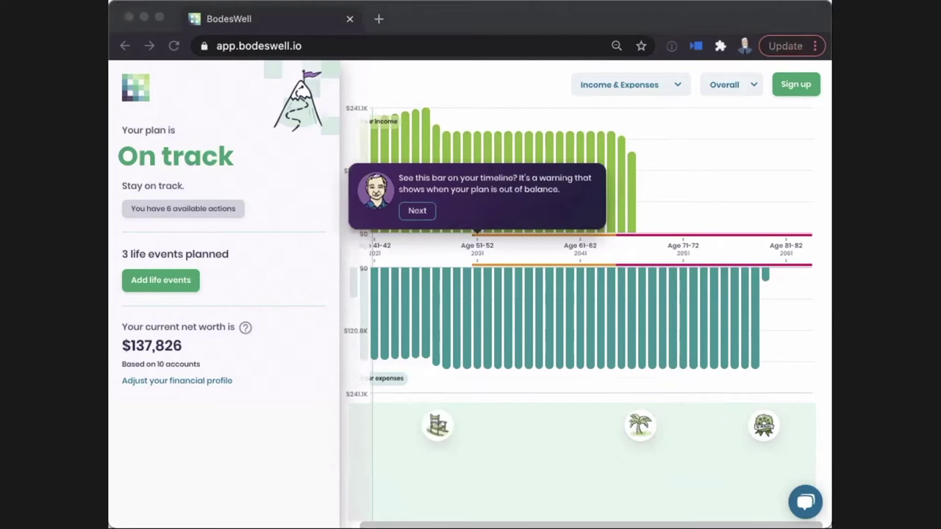
{"action": "left_click", "coordinate": [419, 214]}
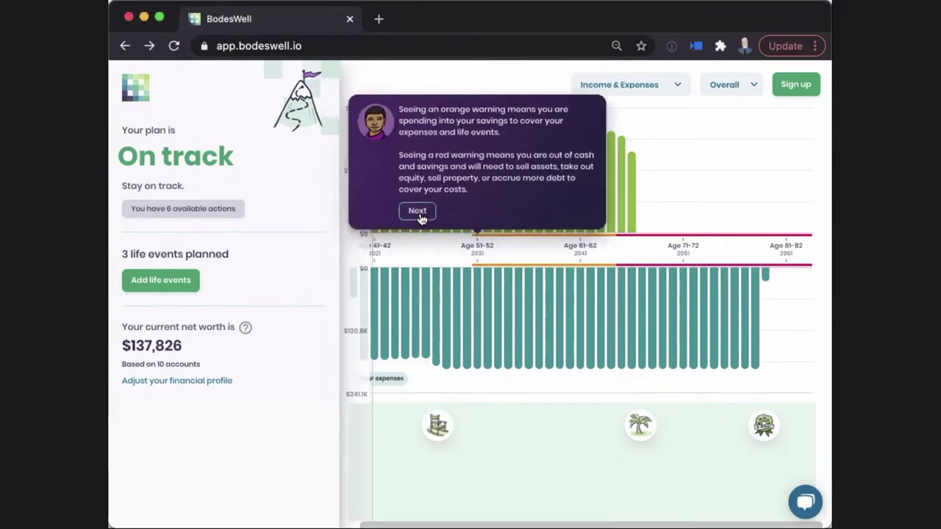
{"action": "left_click", "coordinate": [421, 216]}
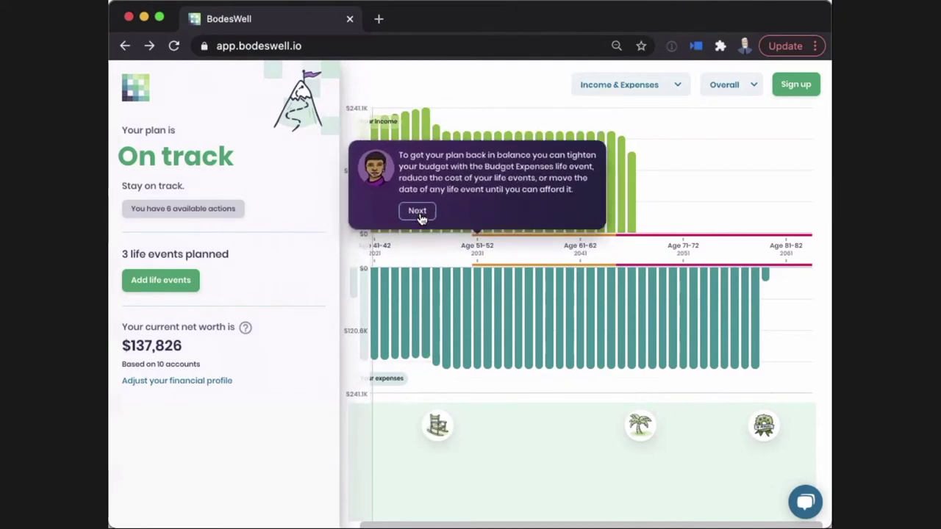
{"action": "left_click", "coordinate": [420, 216]}
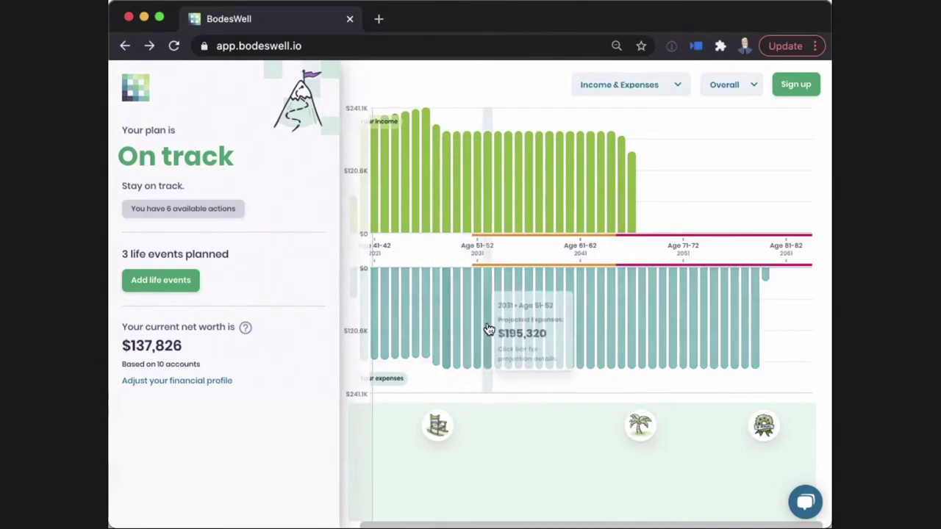
{"action": "mouse_move", "coordinate": [438, 425]}
{"action": "left_mouse_down"}
{"action": "mouse_move", "coordinate": [450, 416]}
{"action": "mouse_move", "coordinate": [662, 425]}
{"action": "left_mouse_up"}
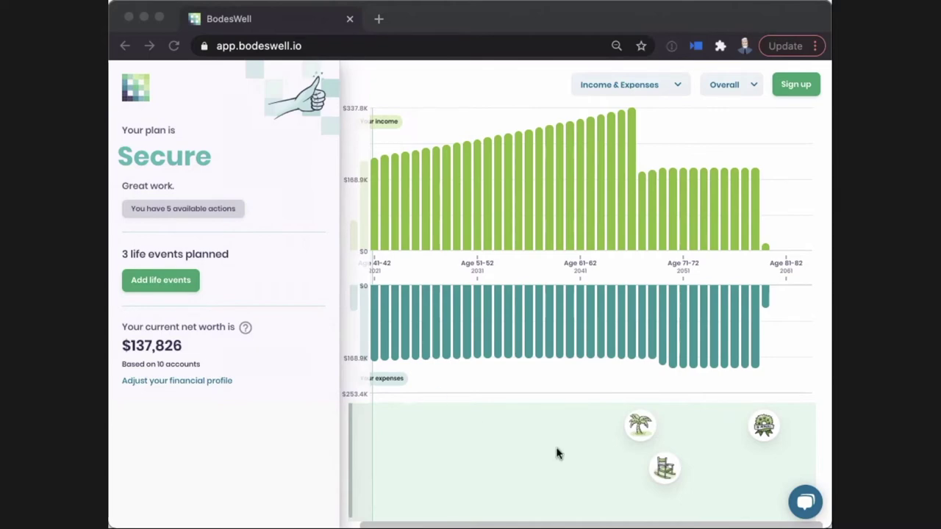
Step: Set the Retire event's yearly retirement spending to $195,000 and update it
{"action": "left_click", "coordinate": [665, 468]}
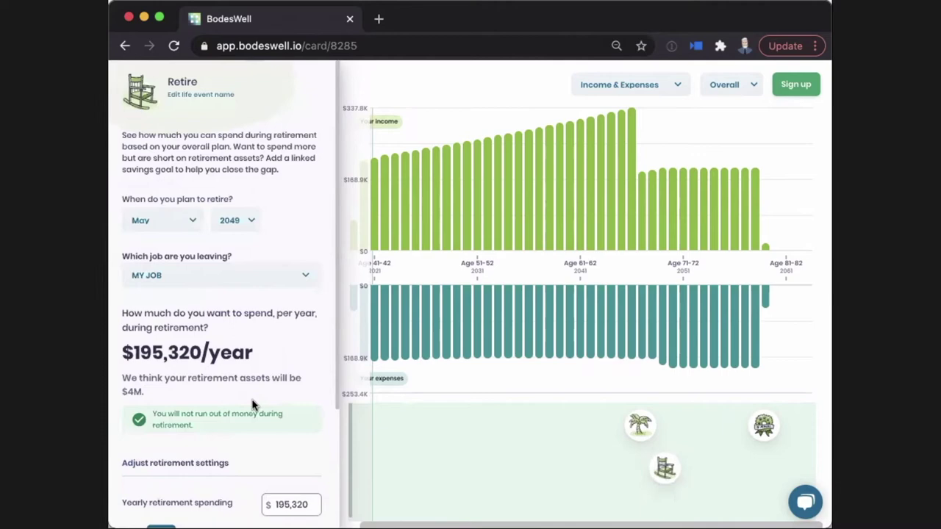
{"action": "scroll", "coordinate": [248, 412], "scroll_direction": "down", "scroll_amount": 3}
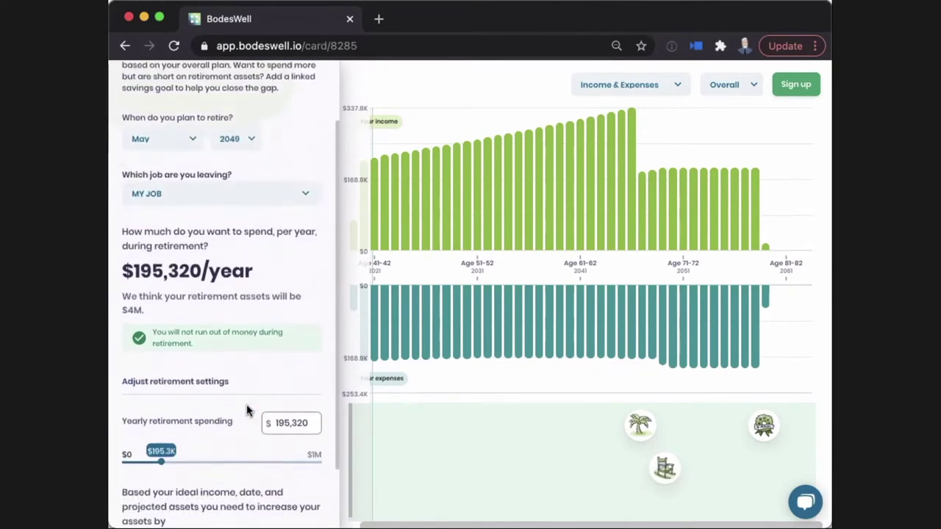
{"action": "scroll", "coordinate": [248, 412], "scroll_direction": "down", "scroll_amount": 2}
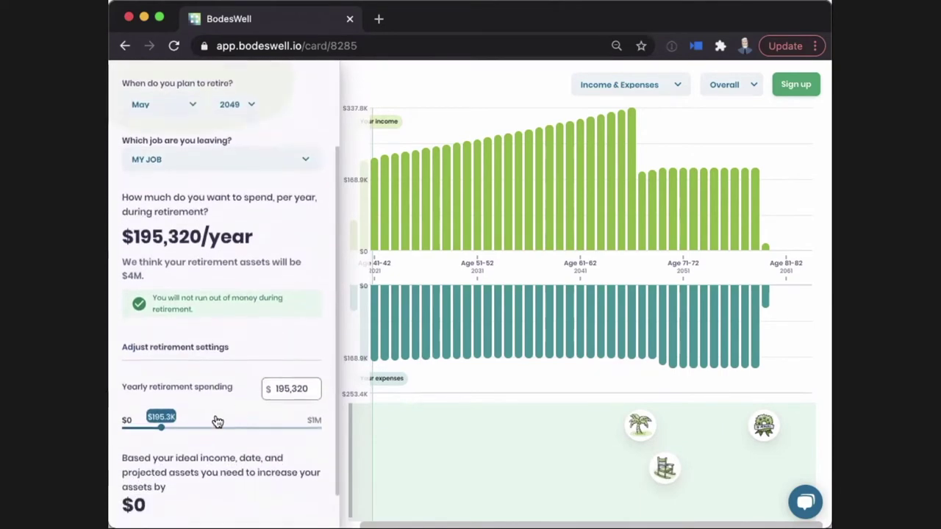
{"action": "scroll", "coordinate": [214, 434], "scroll_direction": "down", "scroll_amount": 1}
{"action": "left_click_drag", "start_coordinate": [163, 391], "coordinate": [250, 399]}
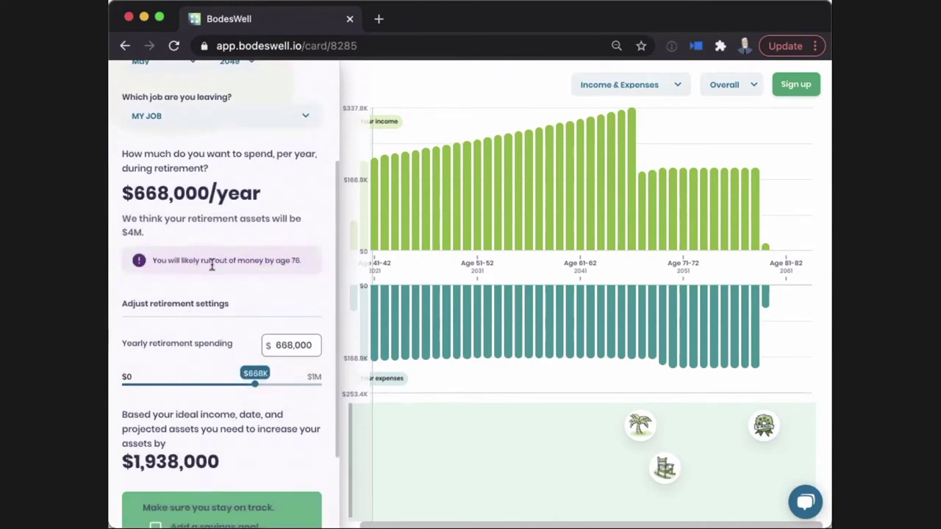
{"action": "scroll", "coordinate": [230, 430], "scroll_direction": "down", "scroll_amount": 1}
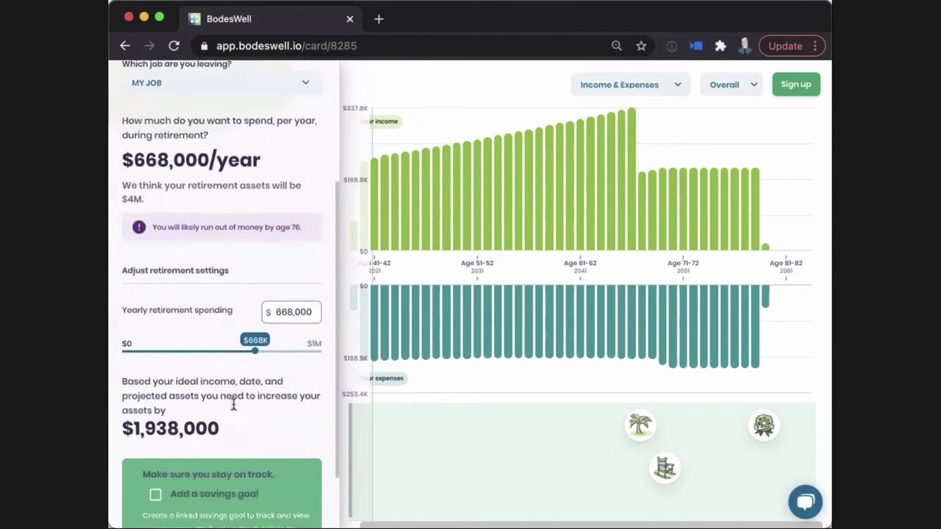
{"action": "left_click_drag", "start_coordinate": [256, 357], "coordinate": [164, 361]}
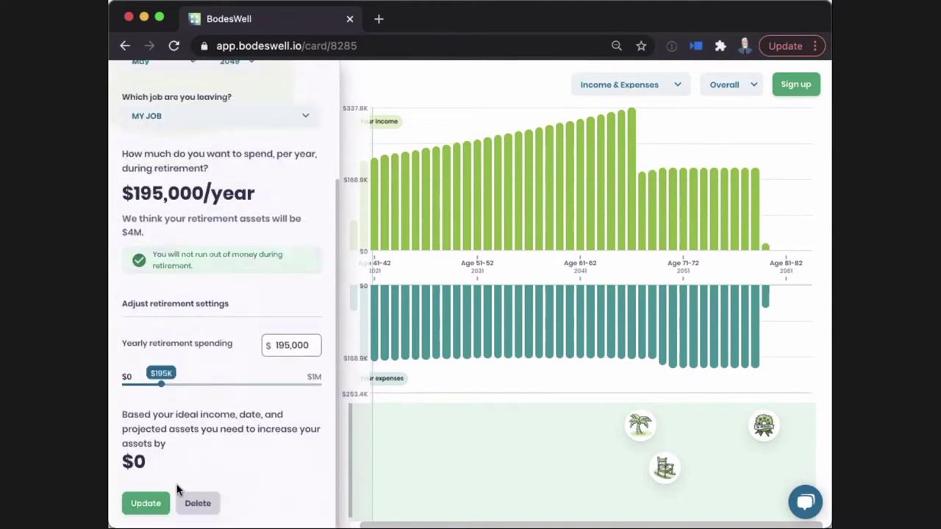
{"action": "left_click", "coordinate": [143, 505]}
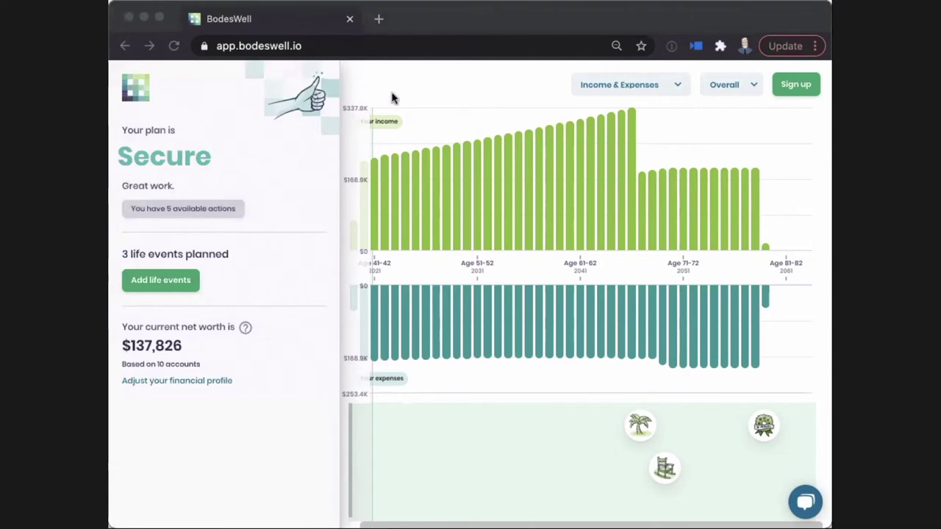
Step: Chart Assets & Debts and view the projection details for 2021, age 43
{"action": "left_click", "coordinate": [454, 20]}
{"action": "left_click", "coordinate": [609, 86]}
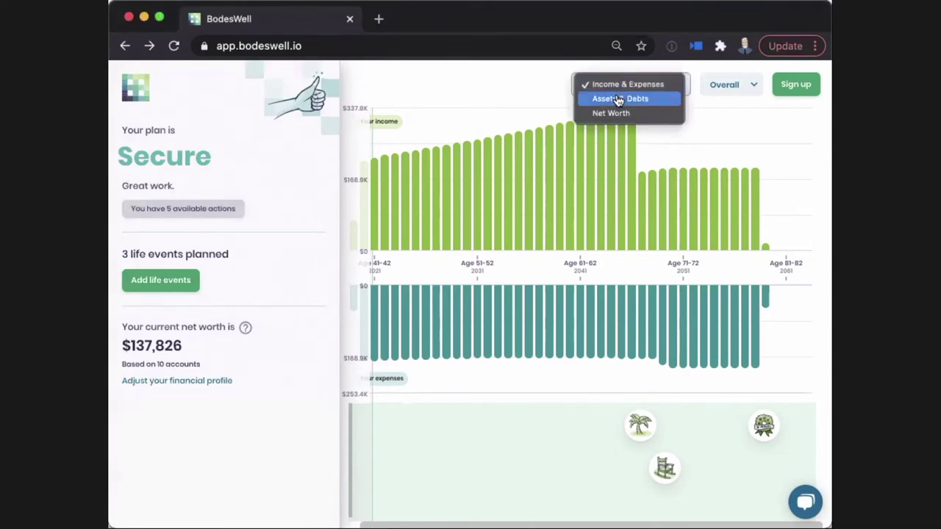
{"action": "left_click", "coordinate": [618, 100]}
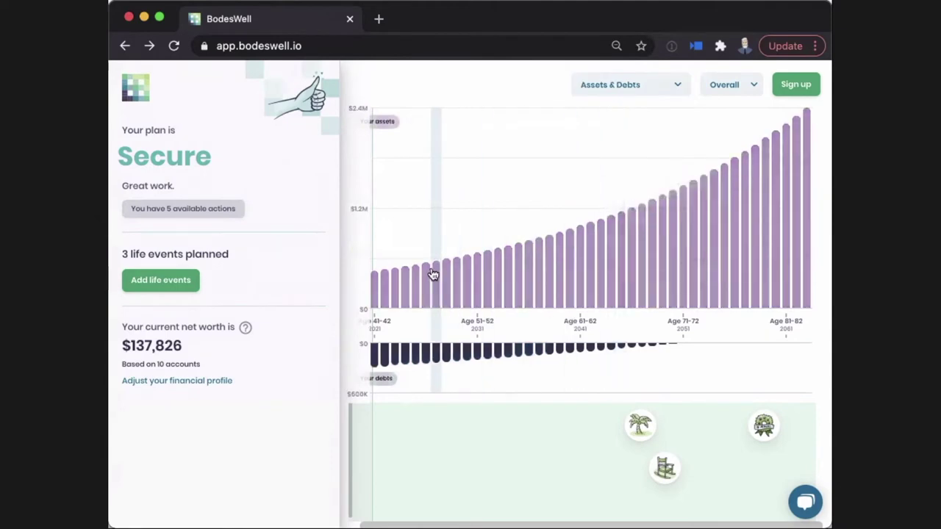
{"action": "left_click", "coordinate": [375, 291]}
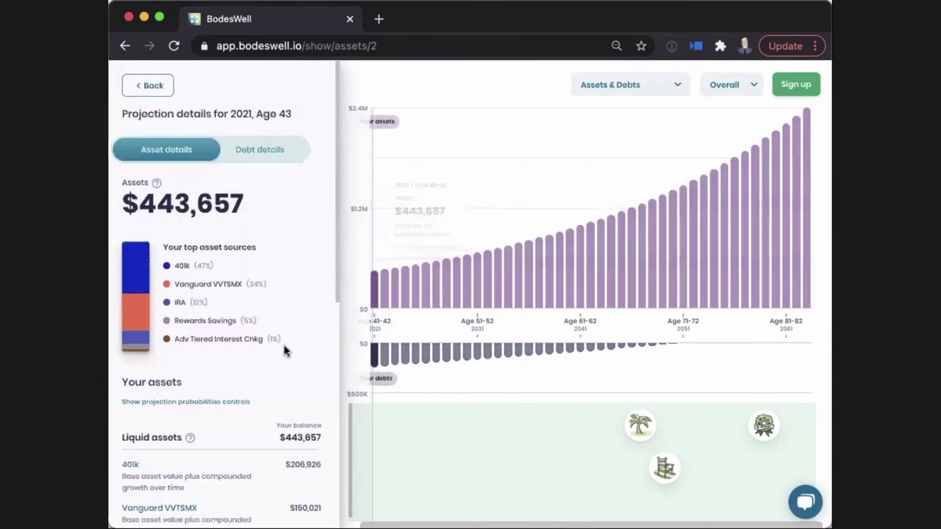
{"action": "scroll", "coordinate": [272, 353], "scroll_direction": "down", "scroll_amount": 1}
{"action": "scroll", "coordinate": [273, 353], "scroll_direction": "down", "scroll_amount": 2}
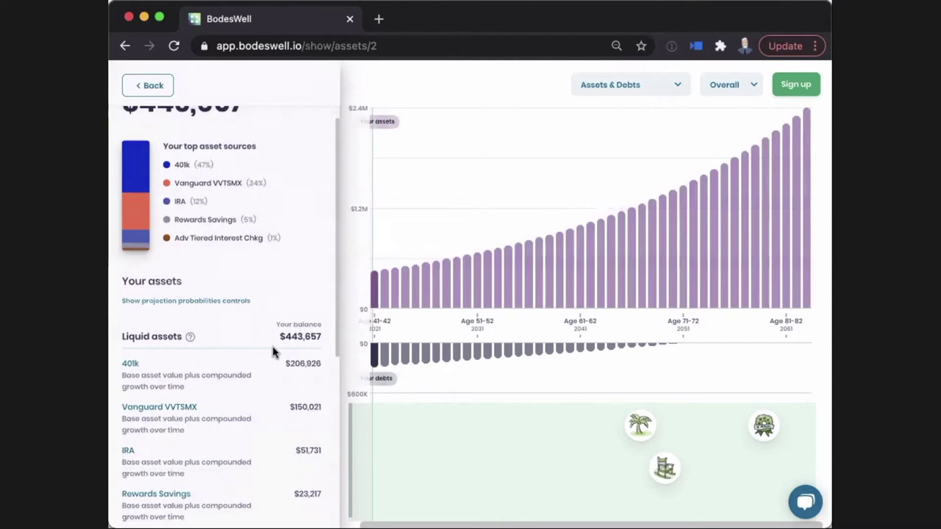
{"action": "scroll", "coordinate": [273, 353], "scroll_direction": "down", "scroll_amount": 3}
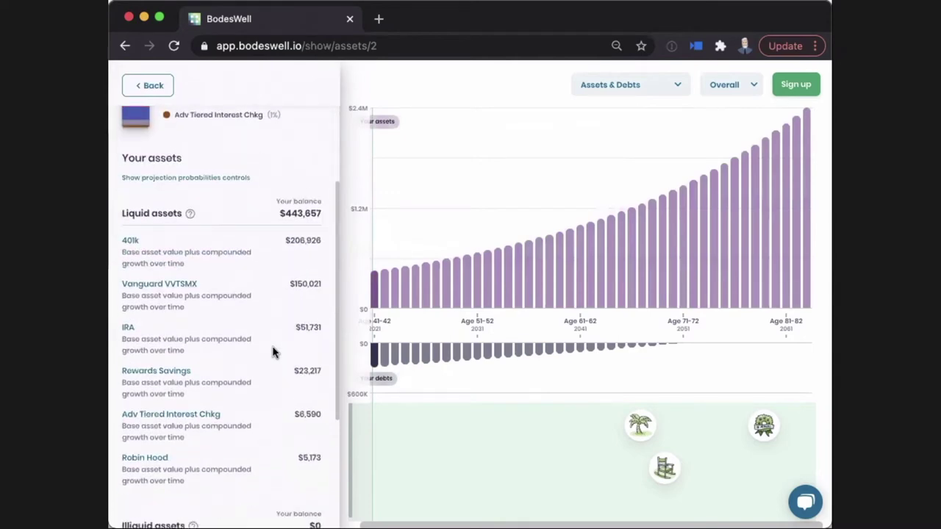
{"action": "scroll", "coordinate": [272, 353], "scroll_direction": "up", "scroll_amount": 5}
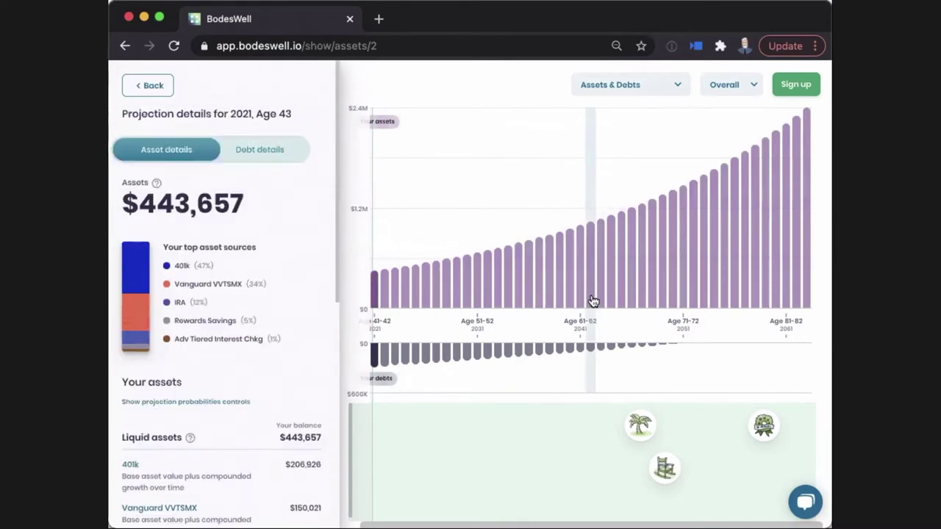
Step: View projected assets for 2050, age 72, under pessimistic and then optimistic projections
{"action": "left_click", "coordinate": [672, 295]}
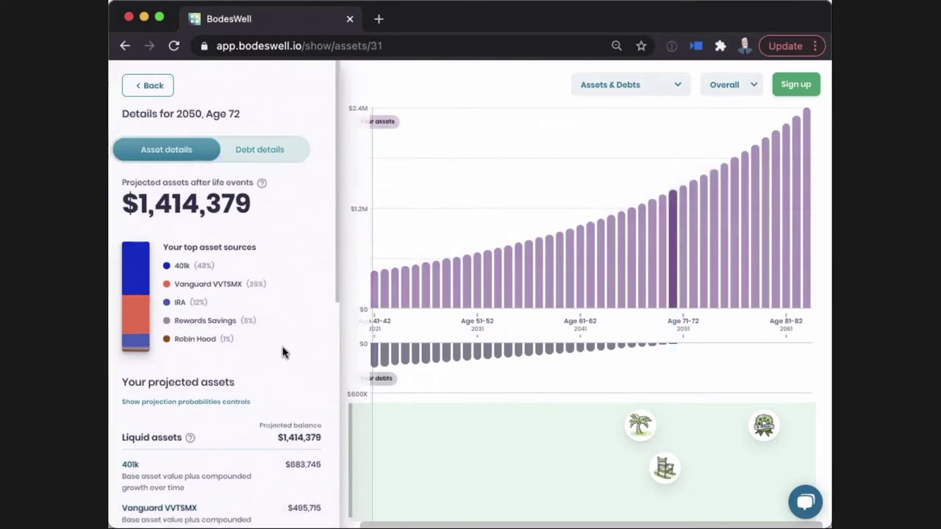
{"action": "scroll", "coordinate": [285, 353], "scroll_direction": "down", "scroll_amount": 1}
{"action": "left_click", "coordinate": [227, 353]}
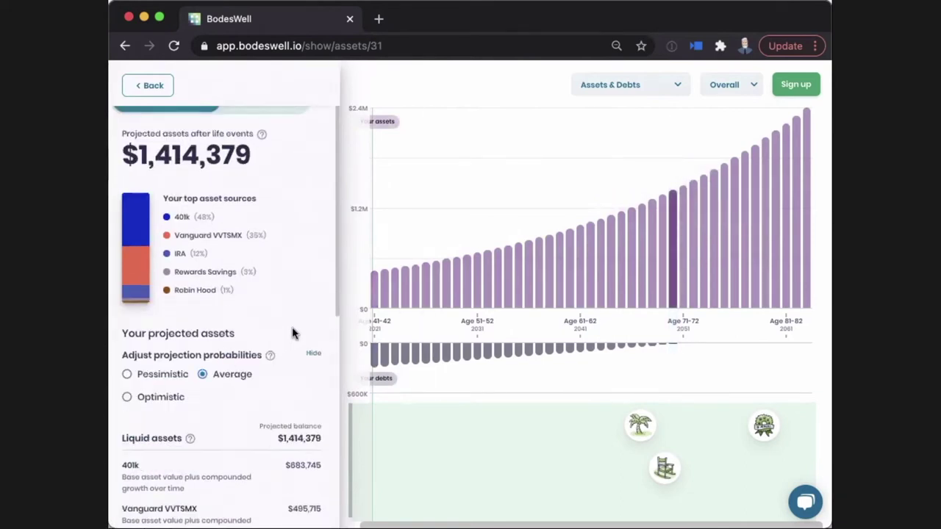
{"action": "scroll", "coordinate": [292, 333], "scroll_direction": "up", "scroll_amount": 1}
{"action": "left_click", "coordinate": [127, 417]}
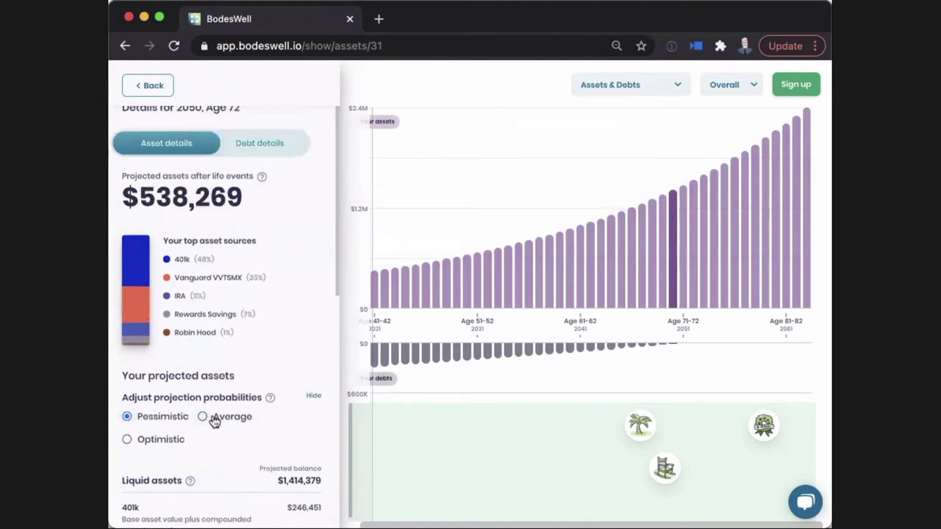
{"action": "left_click", "coordinate": [128, 440]}
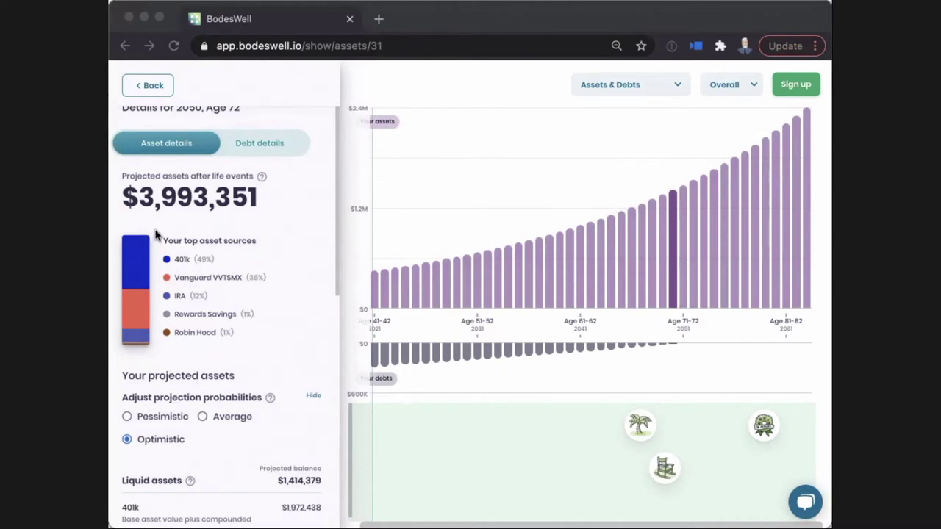
Step: Return to the plan summary showing the assets and debts chart
{"action": "left_click", "coordinate": [437, 64]}
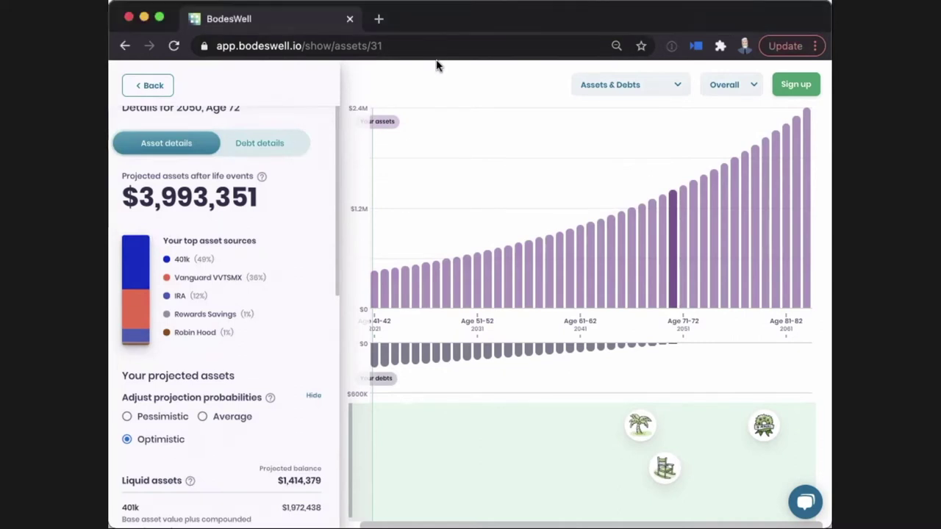
{"action": "scroll", "coordinate": [232, 242], "scroll_direction": "up", "scroll_amount": 1}
{"action": "left_click", "coordinate": [165, 94]}
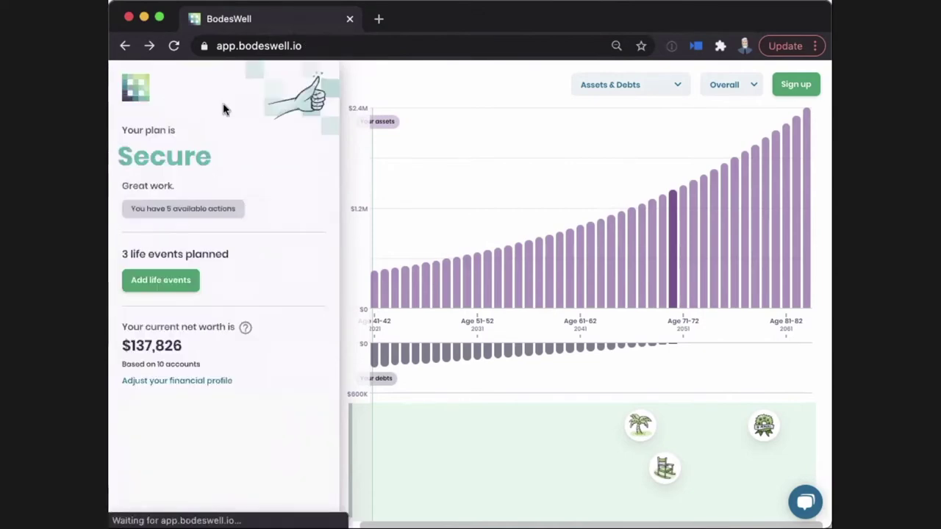
{"action": "left_click", "coordinate": [636, 92]}
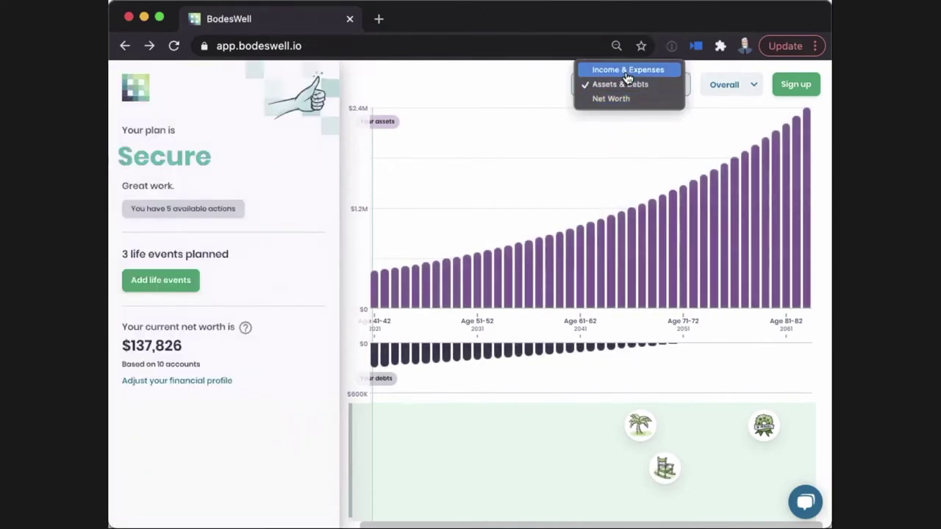
Step: Switch the chart back to Income & Expenses and bring up the life events catalog
{"action": "left_click", "coordinate": [626, 70]}
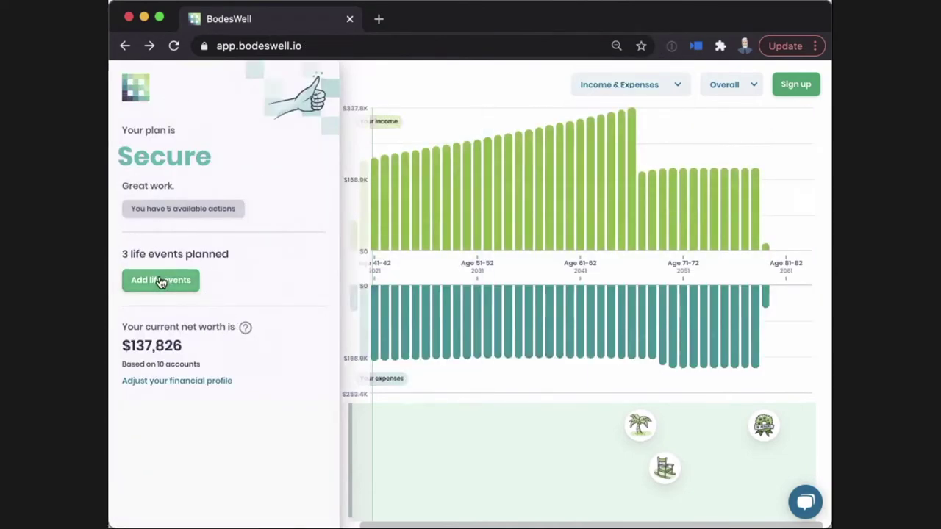
{"action": "left_click", "coordinate": [163, 284]}
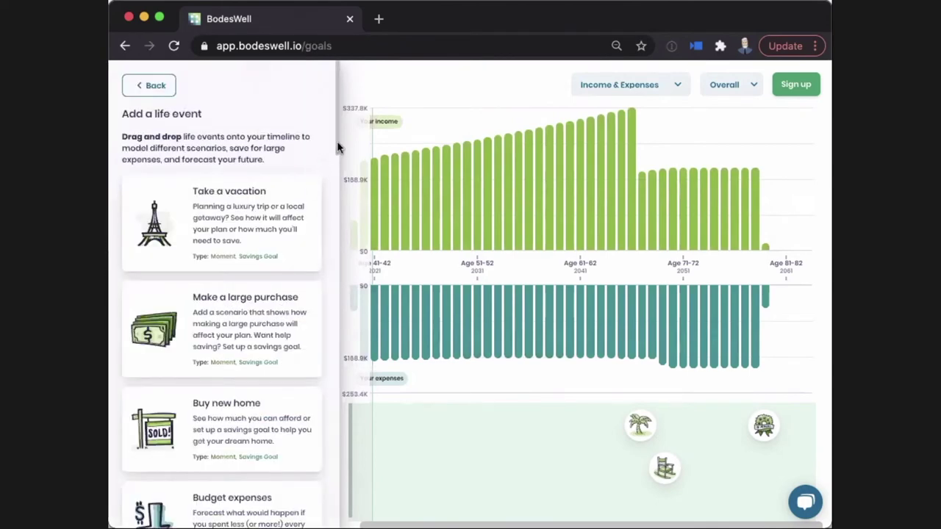
{"action": "mouse_move", "coordinate": [337, 147]}
{"action": "left_mouse_down"}
{"action": "mouse_move", "coordinate": [335, 466]}
{"action": "mouse_move", "coordinate": [328, 336]}
{"action": "mouse_move", "coordinate": [336, 168]}
{"action": "left_mouse_up"}
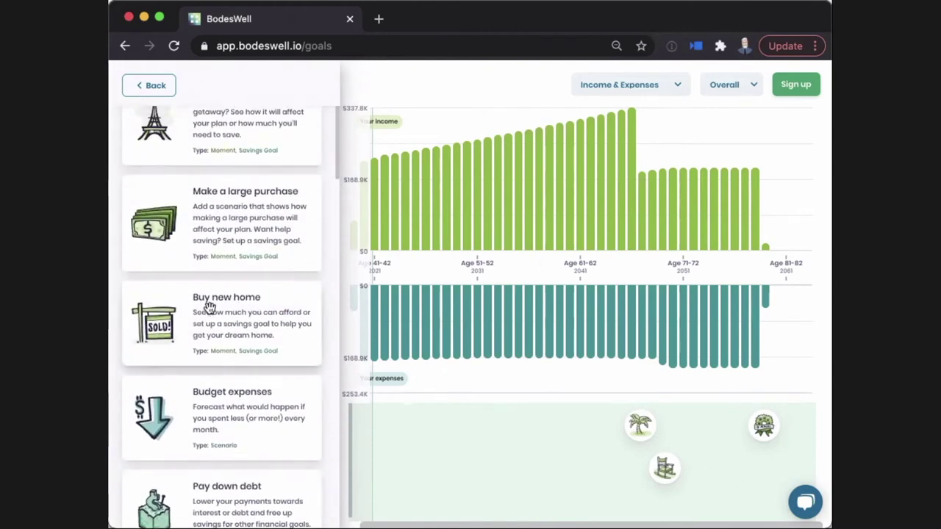
Step: Place a Buy new home event near age 52 and rename it 'lake house'
{"action": "mouse_move", "coordinate": [193, 333]}
{"action": "left_mouse_down"}
{"action": "mouse_move", "coordinate": [445, 459]}
{"action": "mouse_move", "coordinate": [462, 447]}
{"action": "mouse_move", "coordinate": [492, 458]}
{"action": "mouse_move", "coordinate": [441, 468]}
{"action": "left_mouse_up"}
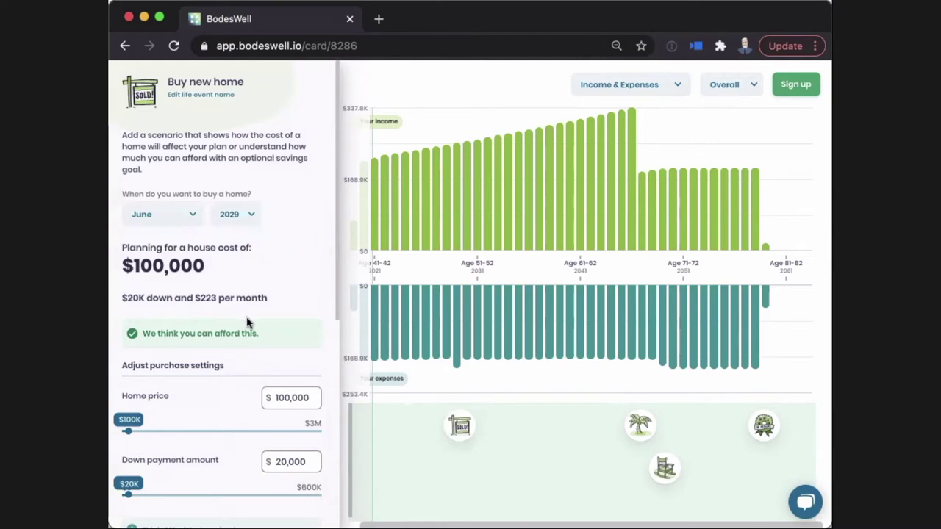
{"action": "left_click", "coordinate": [203, 94]}
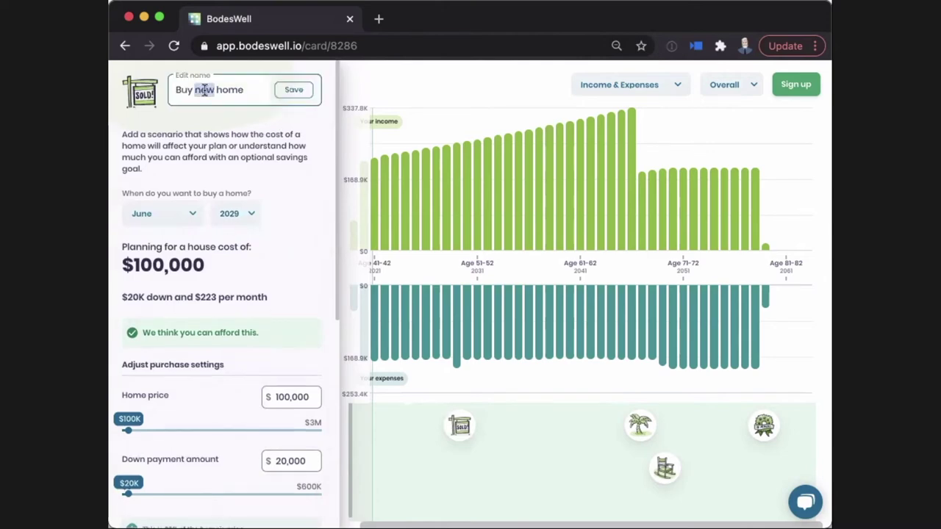
{"action": "triple_click", "coordinate": [203, 90]}
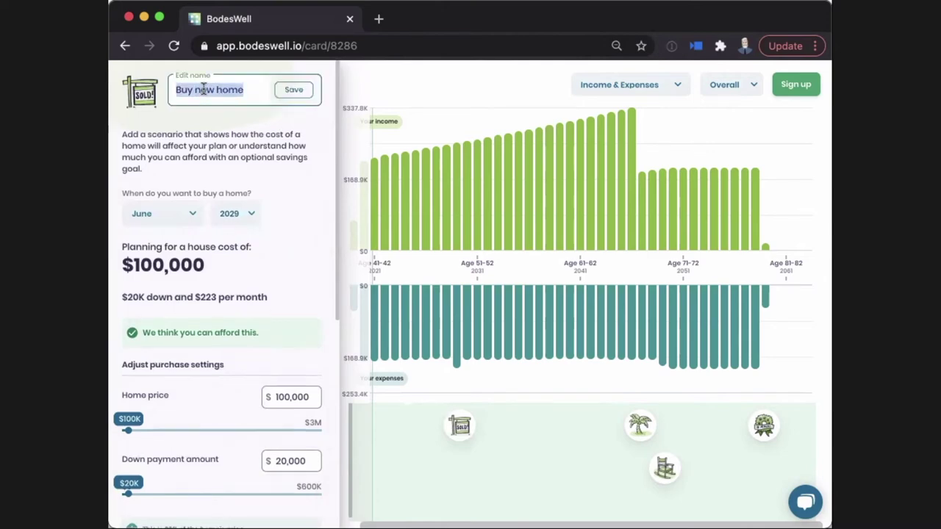
{"action": "key", "text": "BackSpace"}
{"action": "type", "text": "lake house"}
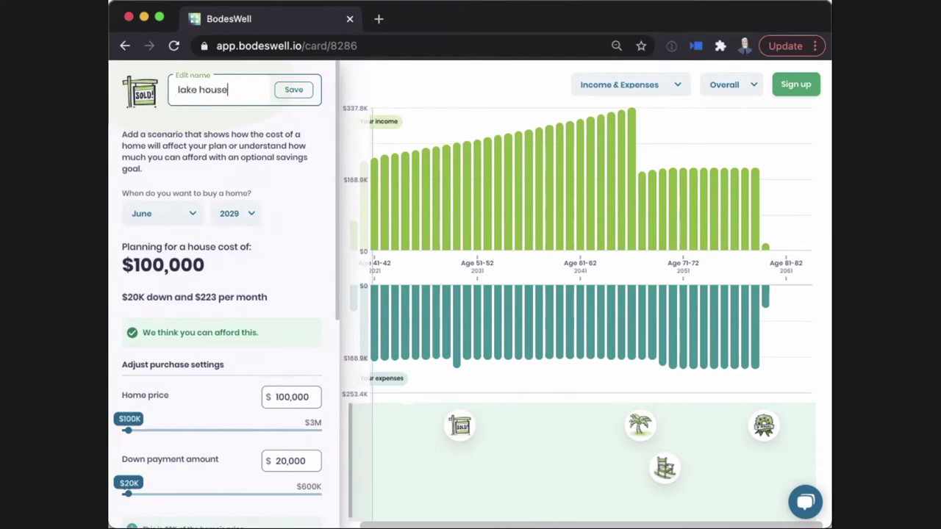
{"action": "left_click", "coordinate": [285, 91]}
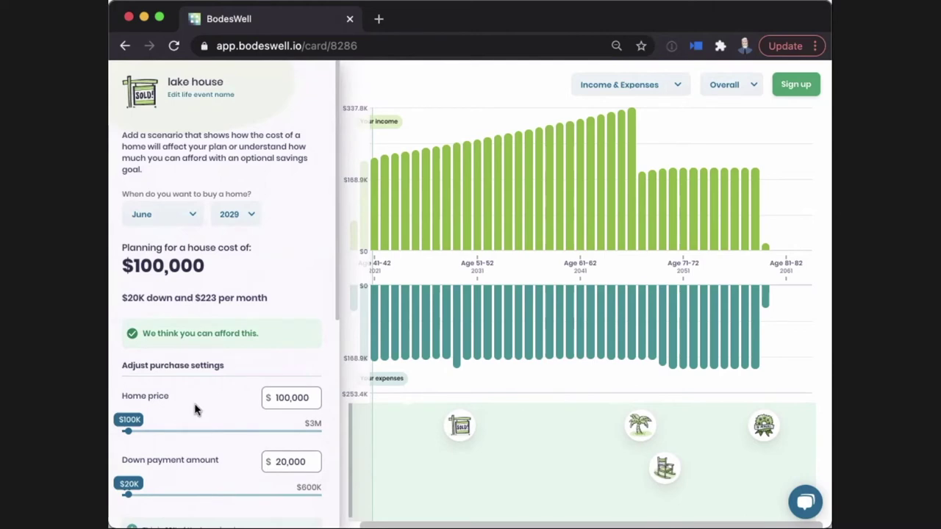
Step: Set home price to $1,000,000, down payment to $199,000, and link a savings goal
{"action": "left_click_drag", "start_coordinate": [130, 438], "coordinate": [190, 440]}
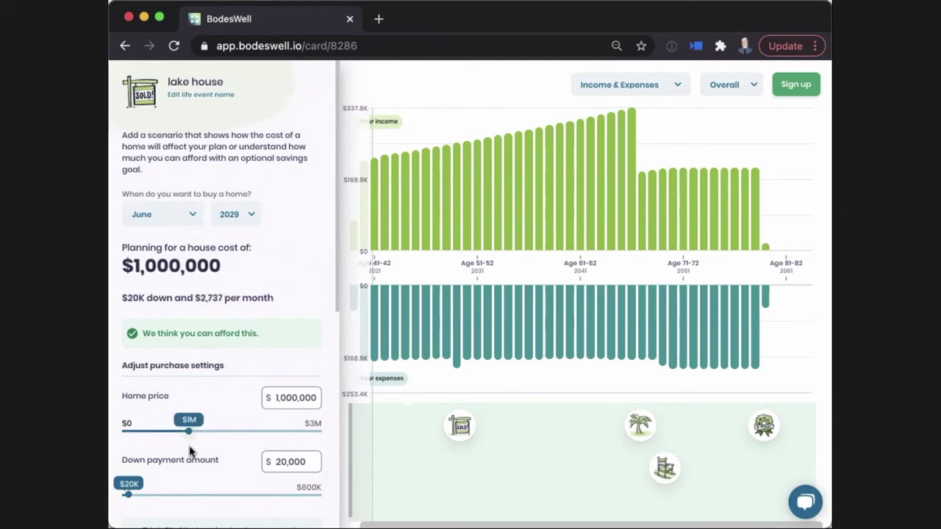
{"action": "scroll", "coordinate": [197, 462], "scroll_direction": "down", "scroll_amount": 1}
{"action": "left_click_drag", "start_coordinate": [131, 487], "coordinate": [187, 489]}
{"action": "scroll", "coordinate": [218, 469], "scroll_direction": "down", "scroll_amount": 5}
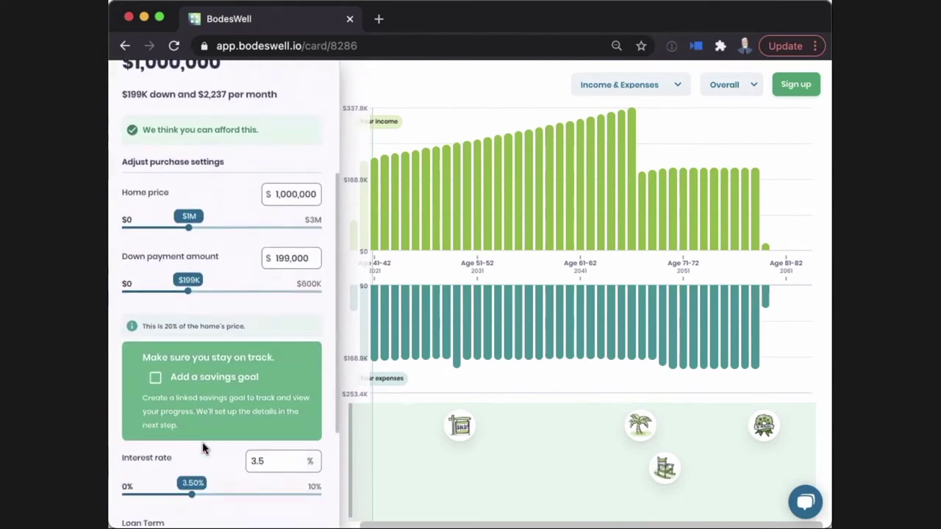
{"action": "scroll", "coordinate": [203, 448], "scroll_direction": "down", "scroll_amount": 2}
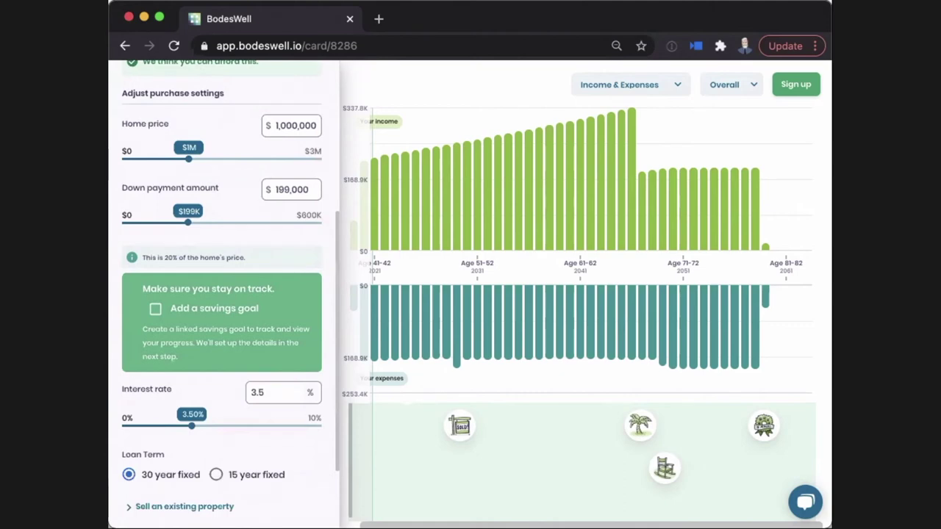
{"action": "left_click", "coordinate": [155, 312]}
{"action": "scroll", "coordinate": [250, 390], "scroll_direction": "down", "scroll_amount": 1}
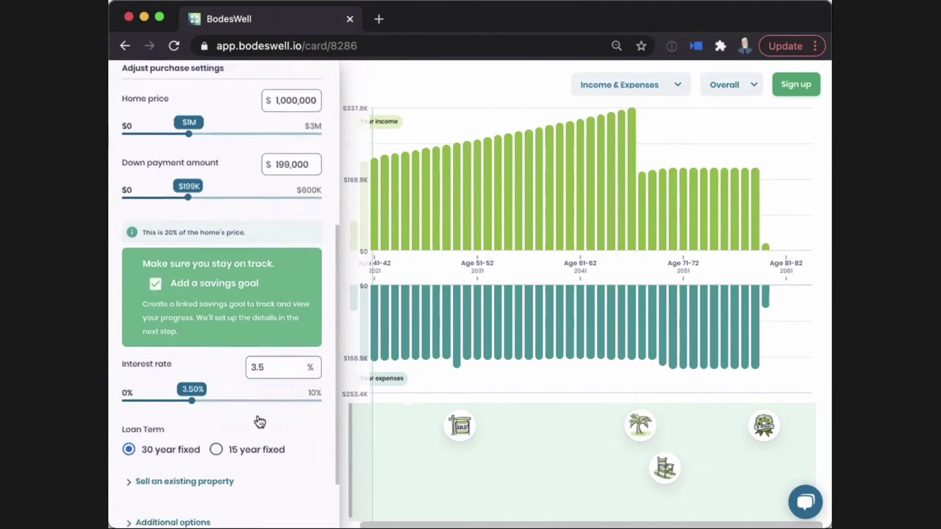
{"action": "scroll", "coordinate": [272, 472], "scroll_direction": "down", "scroll_amount": 2}
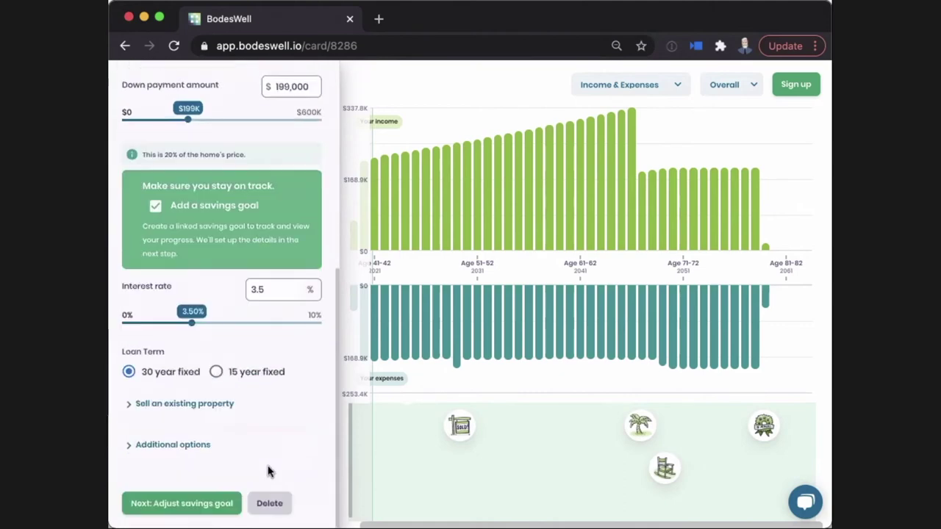
Step: Make the Save for home goal save into the savings account
{"action": "left_click", "coordinate": [185, 505]}
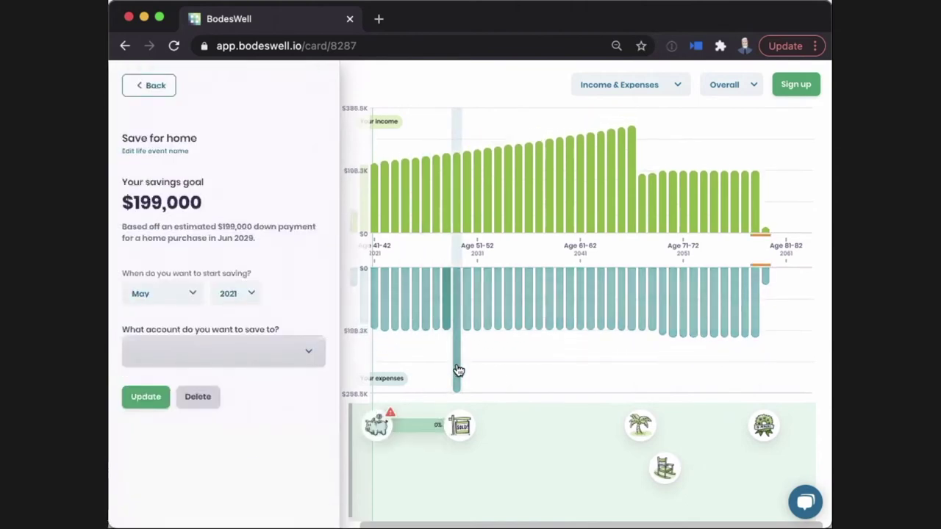
{"action": "mouse_move", "coordinate": [457, 375]}
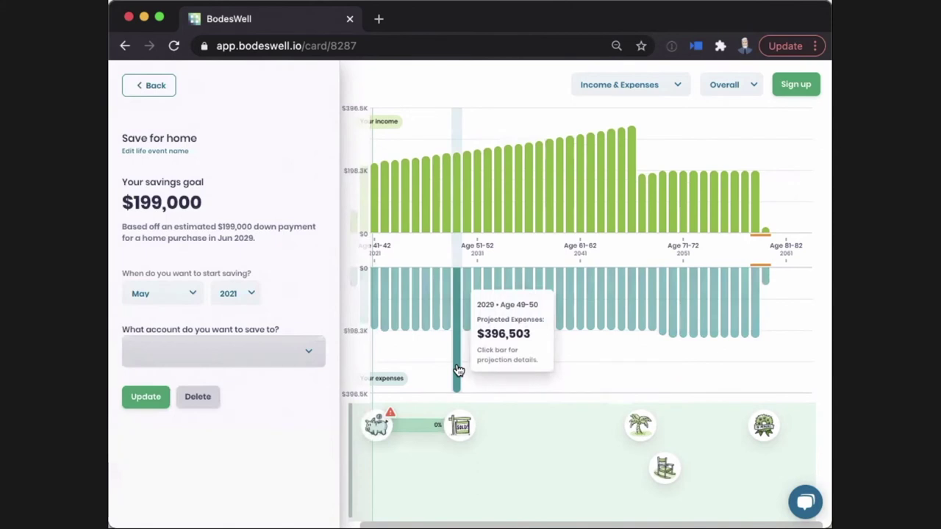
{"action": "left_click", "coordinate": [308, 357]}
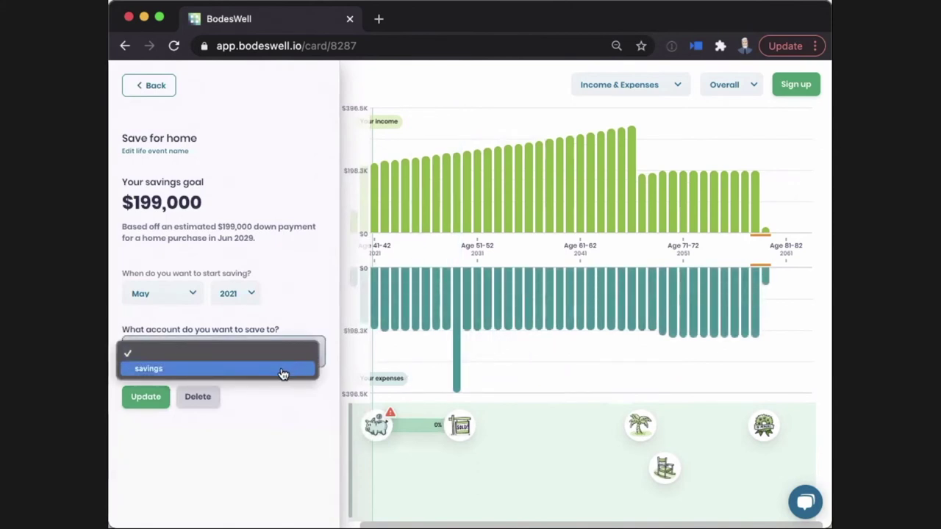
{"action": "left_click", "coordinate": [283, 374]}
Step: Review the goal's balance and required savings, then set the monthly amount to $2,000
{"action": "scroll", "coordinate": [258, 437], "scroll_direction": "down", "scroll_amount": 1}
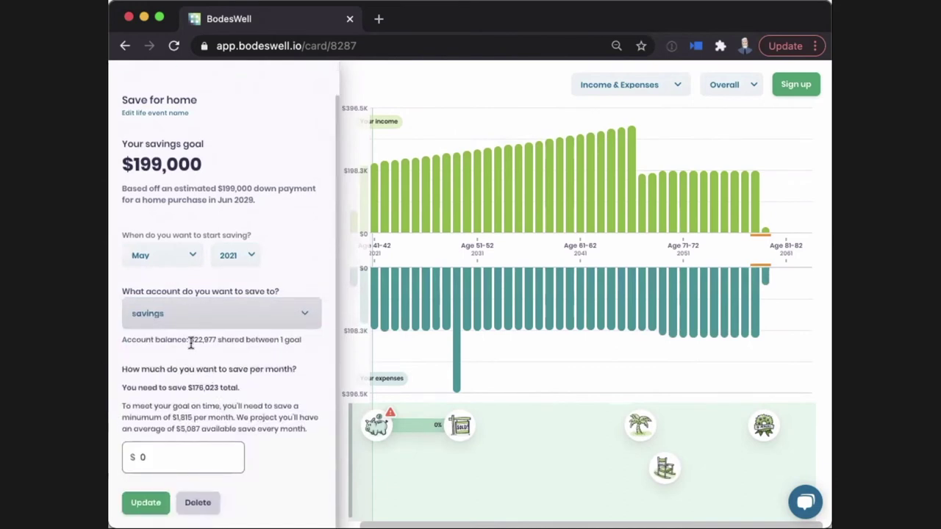
{"action": "left_click_drag", "start_coordinate": [190, 343], "coordinate": [223, 342]}
{"action": "left_click_drag", "start_coordinate": [184, 390], "coordinate": [239, 389]}
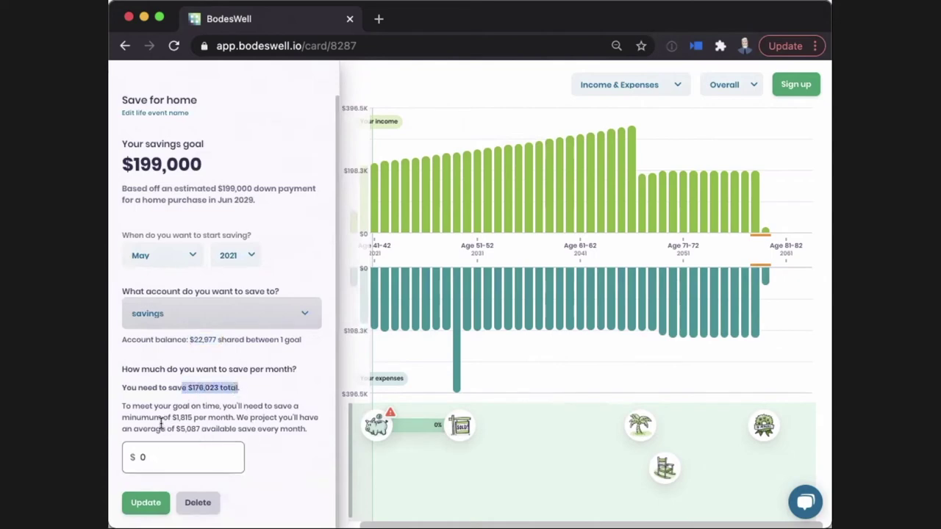
{"action": "mouse_move", "coordinate": [155, 417]}
{"action": "left_mouse_down"}
{"action": "mouse_move", "coordinate": [206, 419]}
{"action": "mouse_move", "coordinate": [191, 429]}
{"action": "mouse_move", "coordinate": [228, 431]}
{"action": "left_mouse_up"}
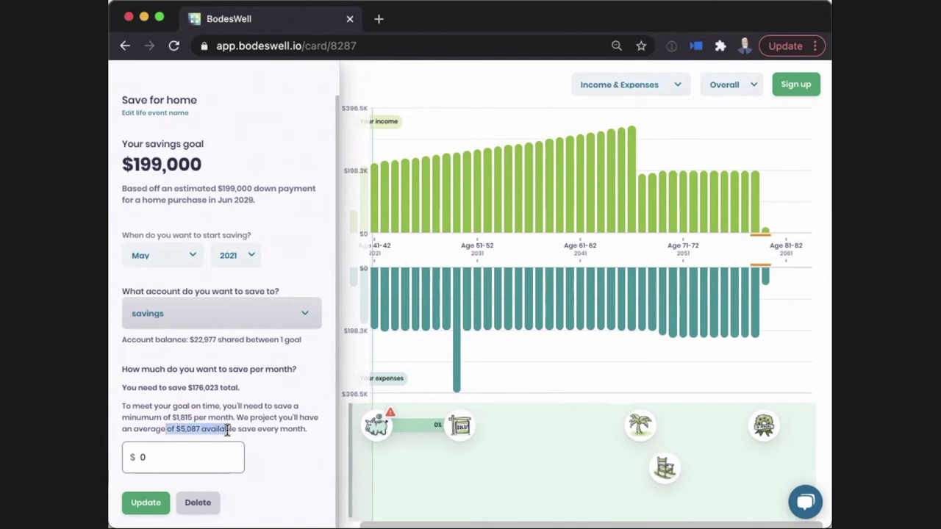
{"action": "double_click", "coordinate": [191, 458]}
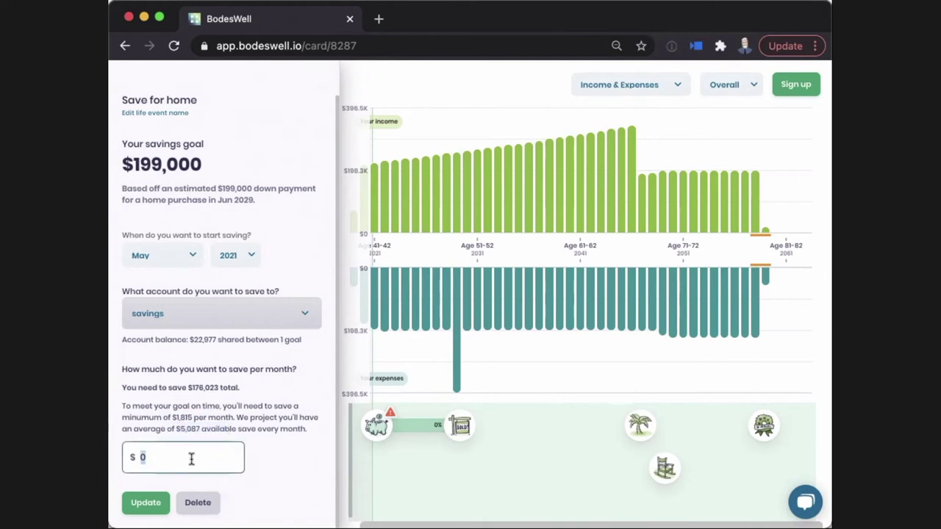
{"action": "type", "text": "2,"}
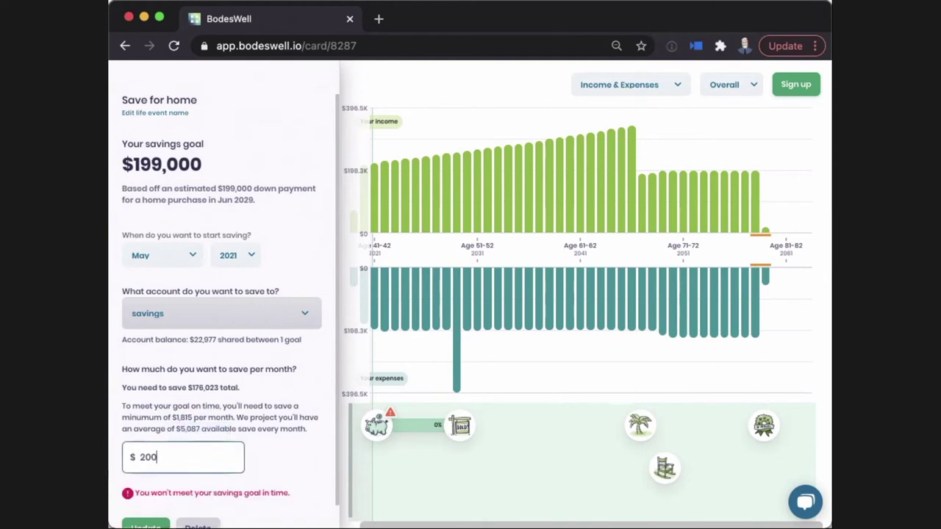
{"action": "type", "text": "000"}
{"action": "scroll", "coordinate": [261, 448], "scroll_direction": "down", "scroll_amount": 1}
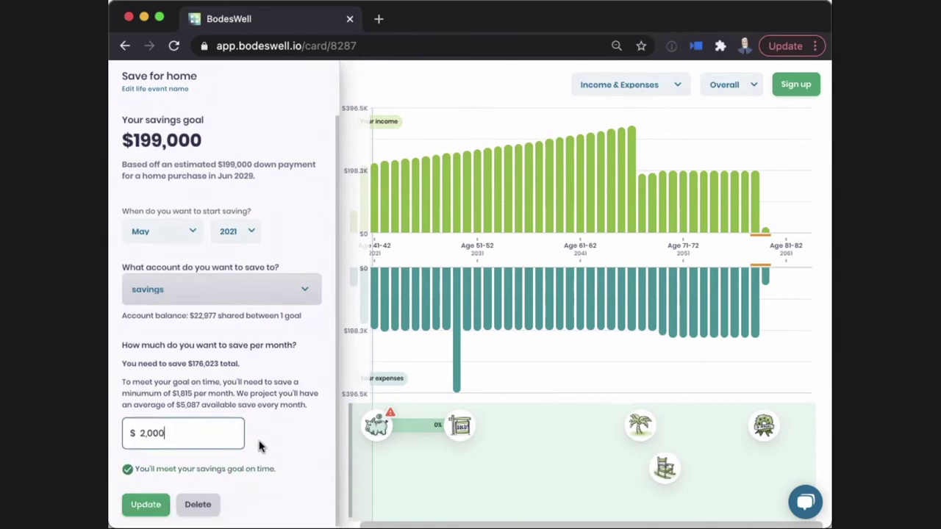
Step: Save the $2,000 goal and return to the life events catalog, browsing its options
{"action": "key", "text": "Return"}
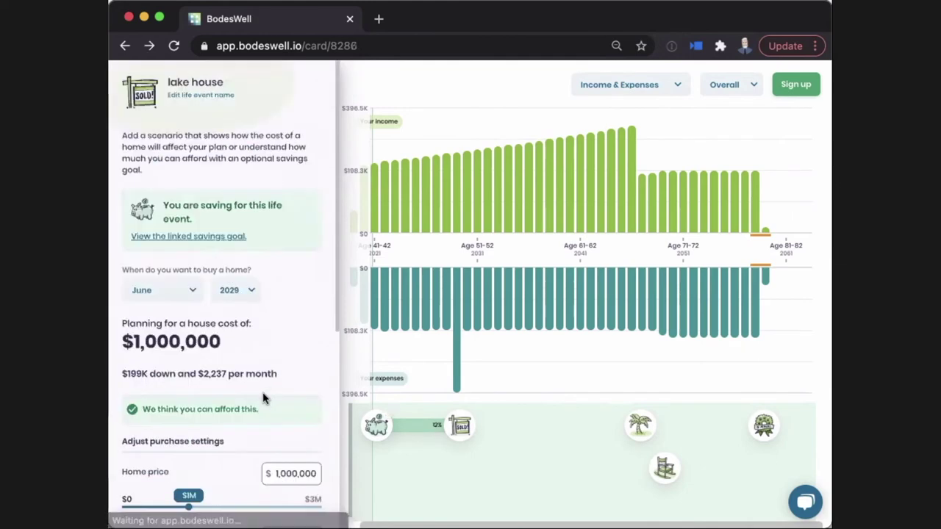
{"action": "scroll", "coordinate": [267, 397], "scroll_direction": "down", "scroll_amount": 5}
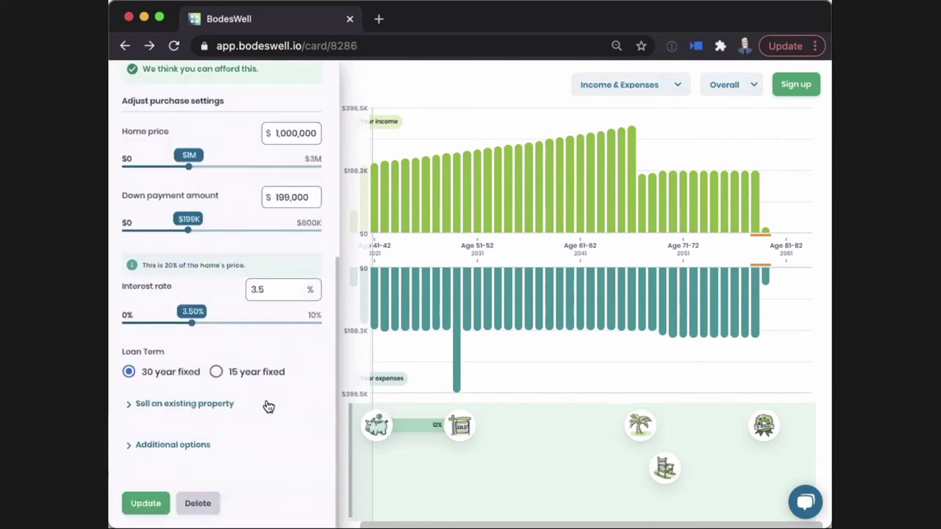
{"action": "left_click", "coordinate": [187, 506]}
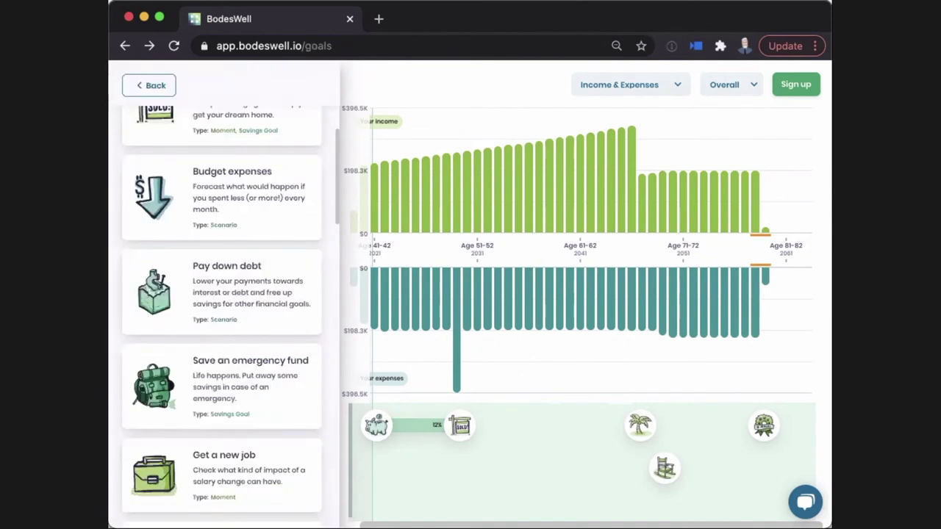
{"action": "scroll", "coordinate": [221, 388], "scroll_direction": "up", "scroll_amount": 1}
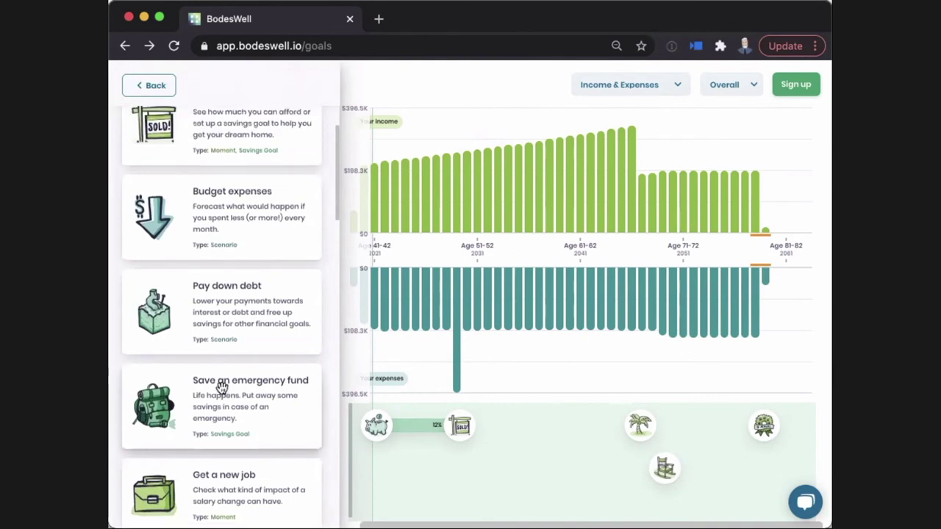
{"action": "scroll", "coordinate": [220, 386], "scroll_direction": "down", "scroll_amount": 2}
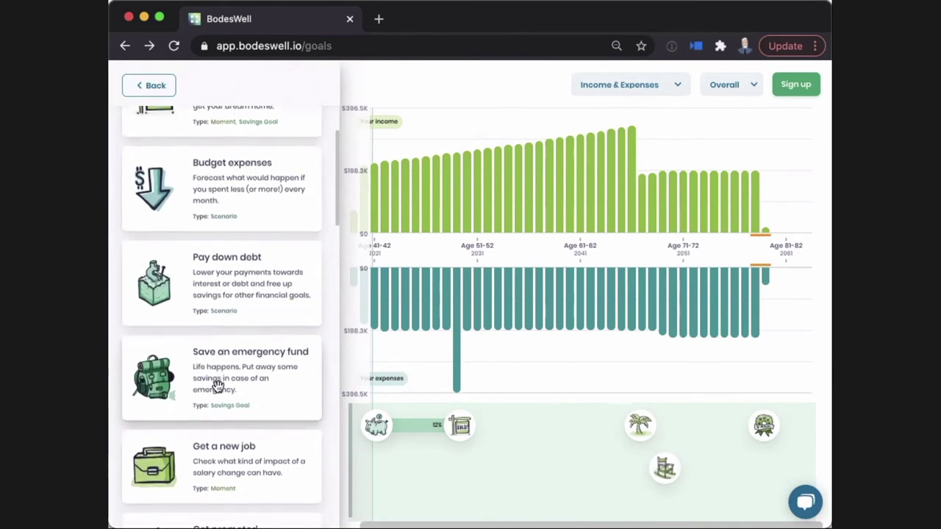
{"action": "scroll", "coordinate": [218, 387], "scroll_direction": "down", "scroll_amount": 2}
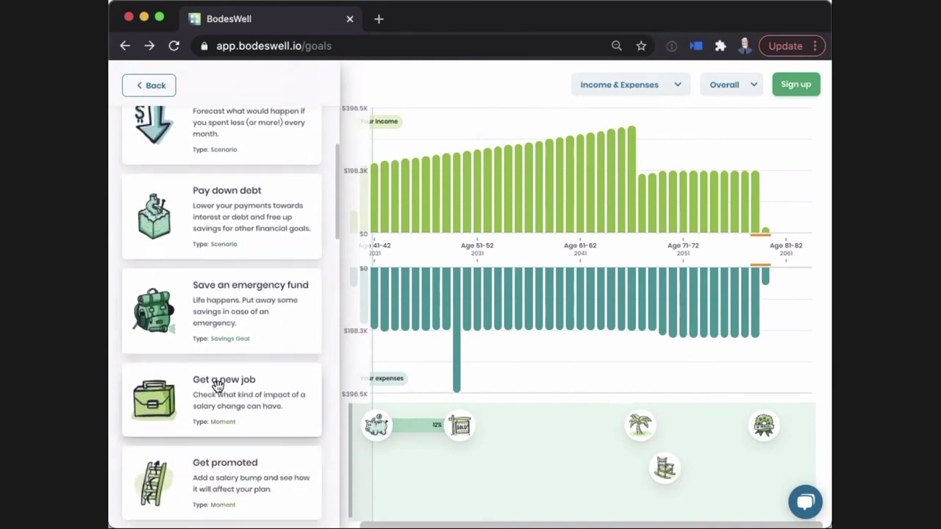